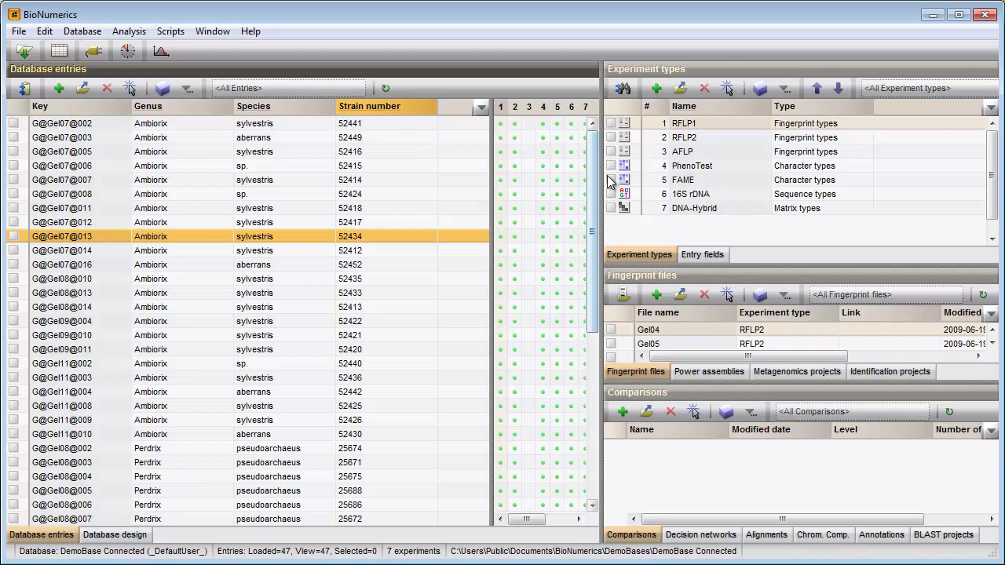
# Create a new composite data set experiment type named 'RFLP-combined'.
pyautogui.click(656, 89)
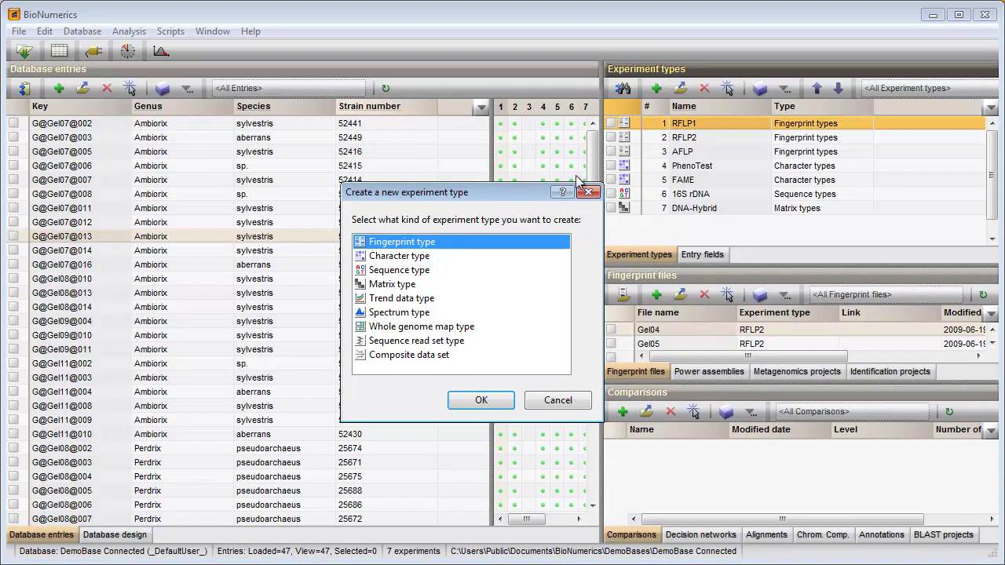
pyautogui.click(442, 355)
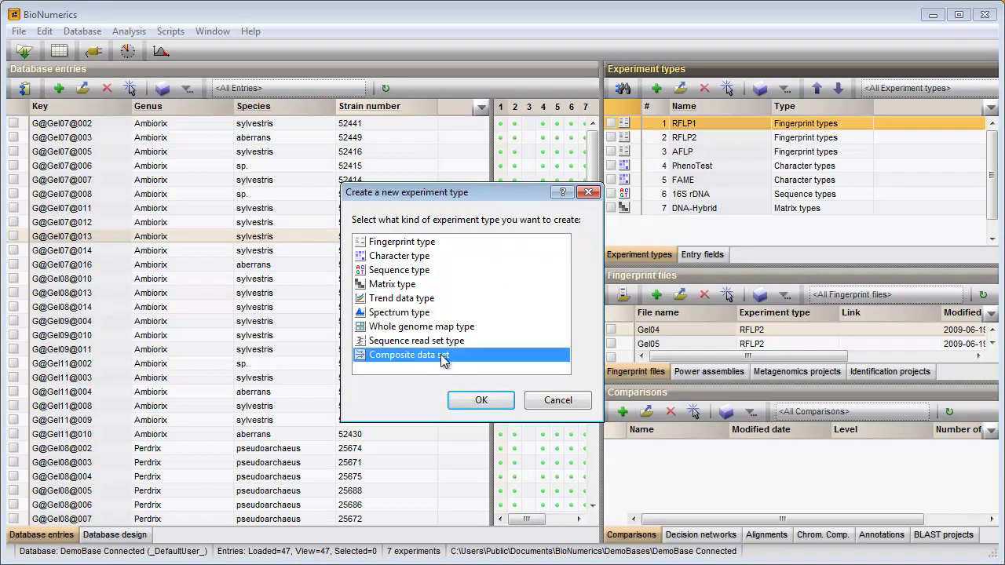
pyautogui.click(472, 401)
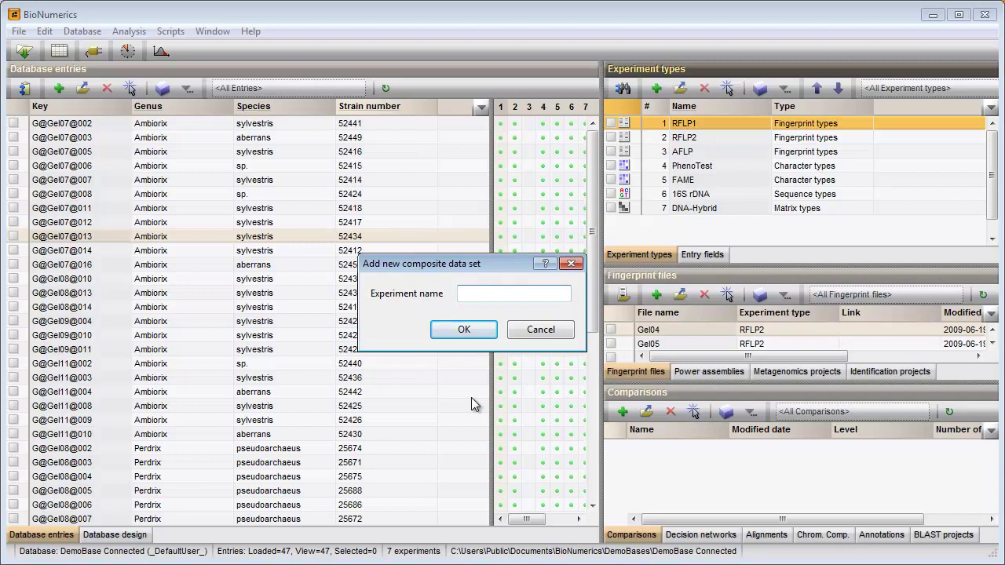
pyautogui.write('RF')
pyautogui.write('LP-com')
pyautogui.write('bined')
pyautogui.press('Return')
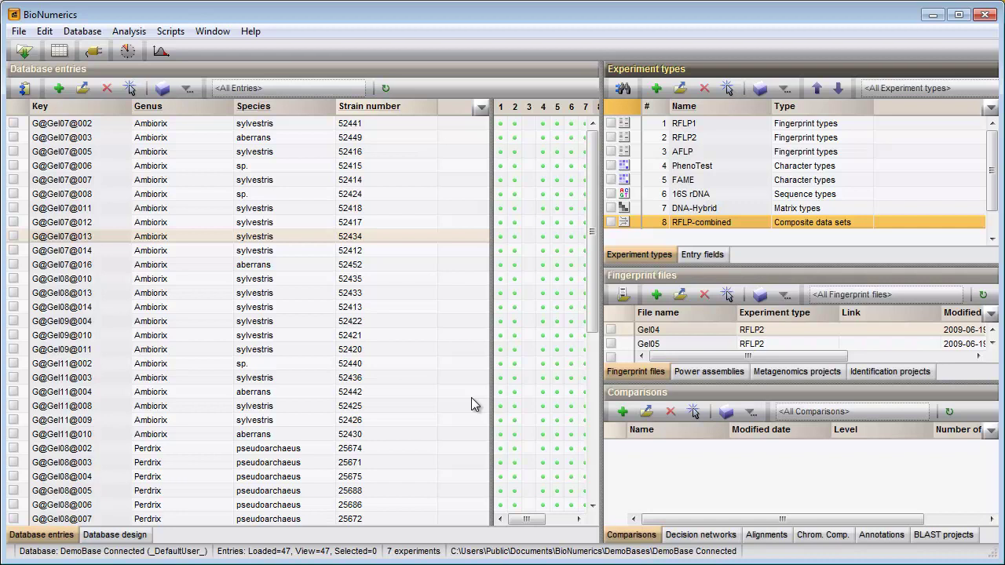
# Add RFLP1 and RFLP2 to the RFLP-combined composite data set, then close its editor.
pyautogui.doubleClick(686, 224)
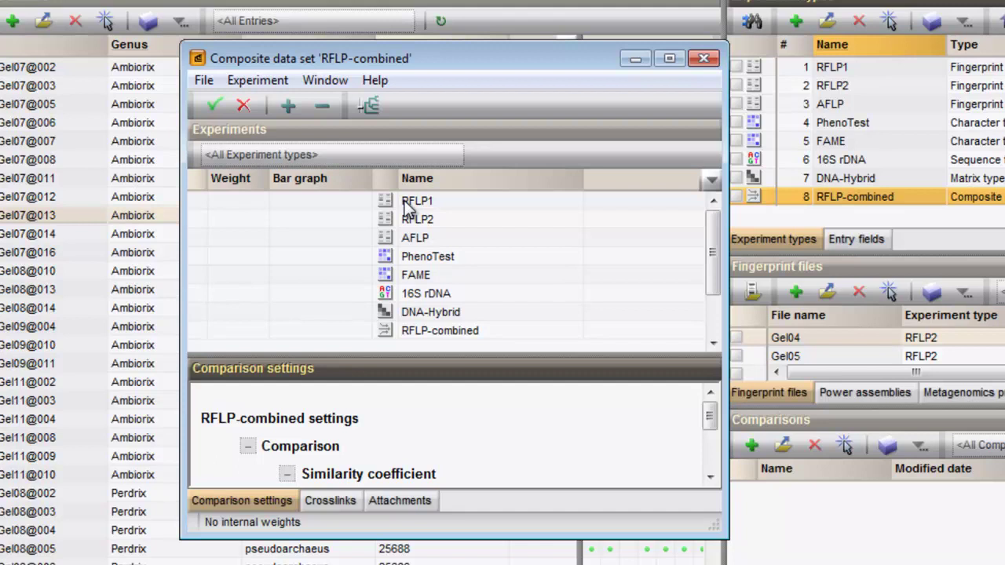
pyautogui.click(404, 201)
pyautogui.click(214, 105)
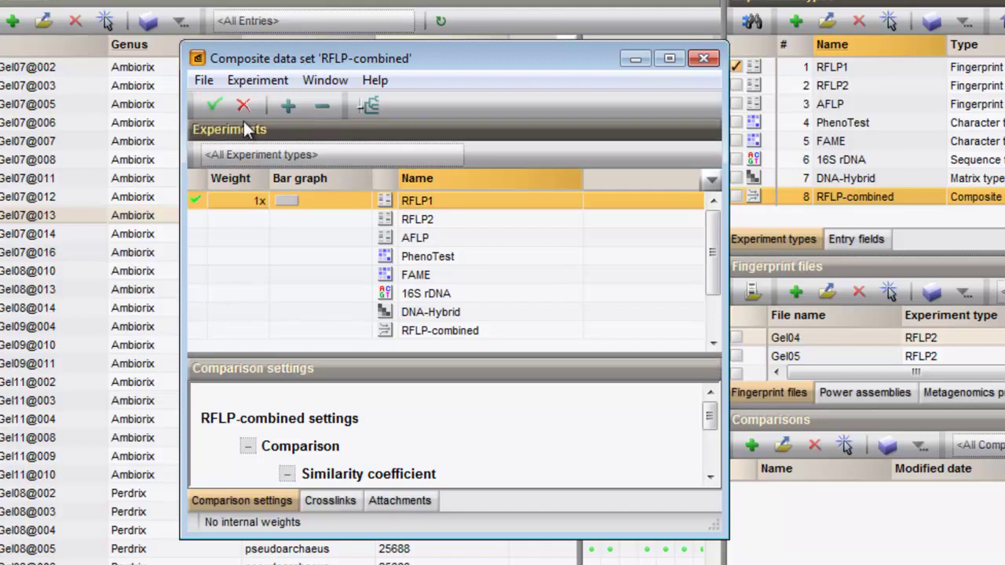
pyautogui.click(402, 216)
pyautogui.click(214, 105)
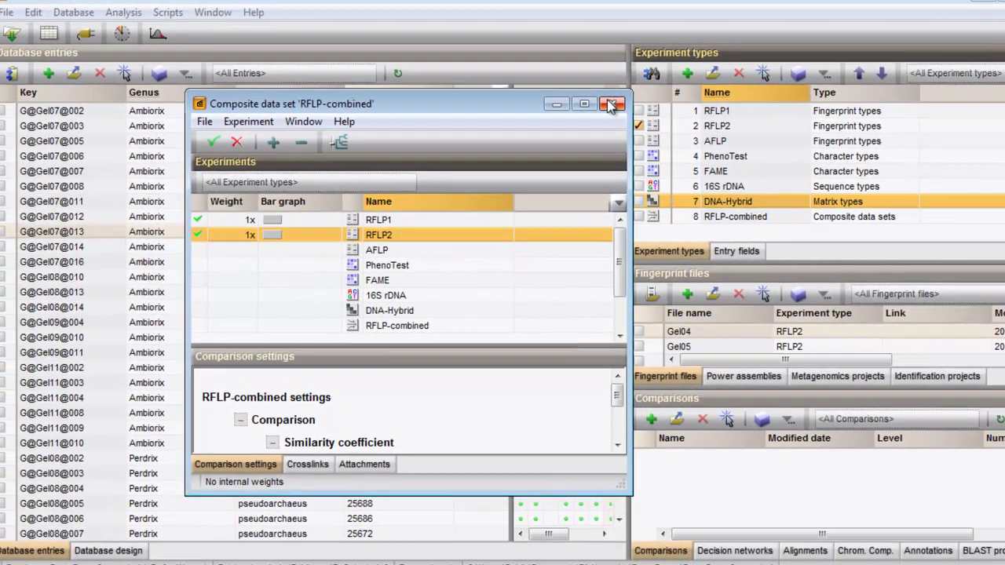
pyautogui.click(665, 79)
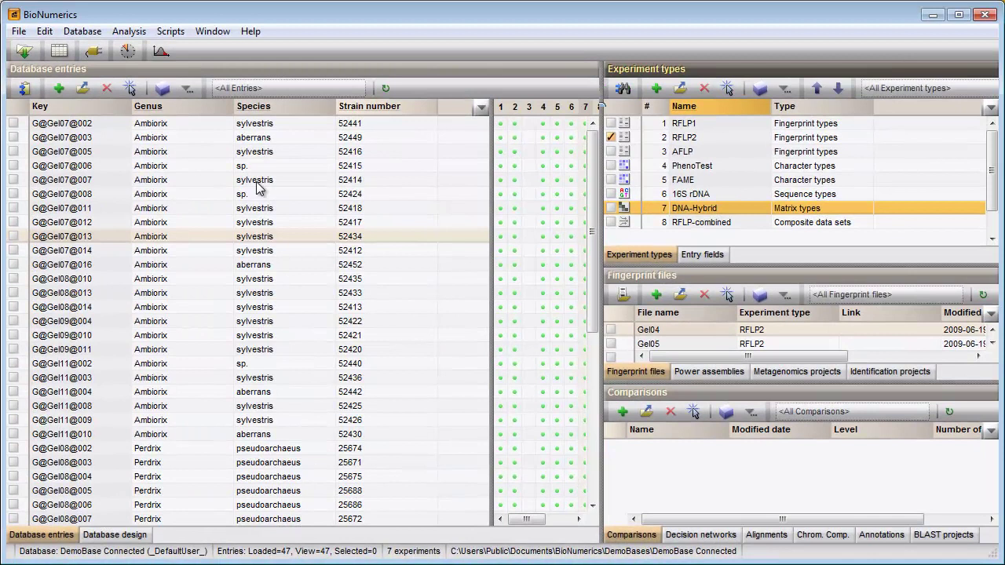
# Select all 47 database entries with Ctrl+A and create a new comparison from them.
pyautogui.click(246, 184)
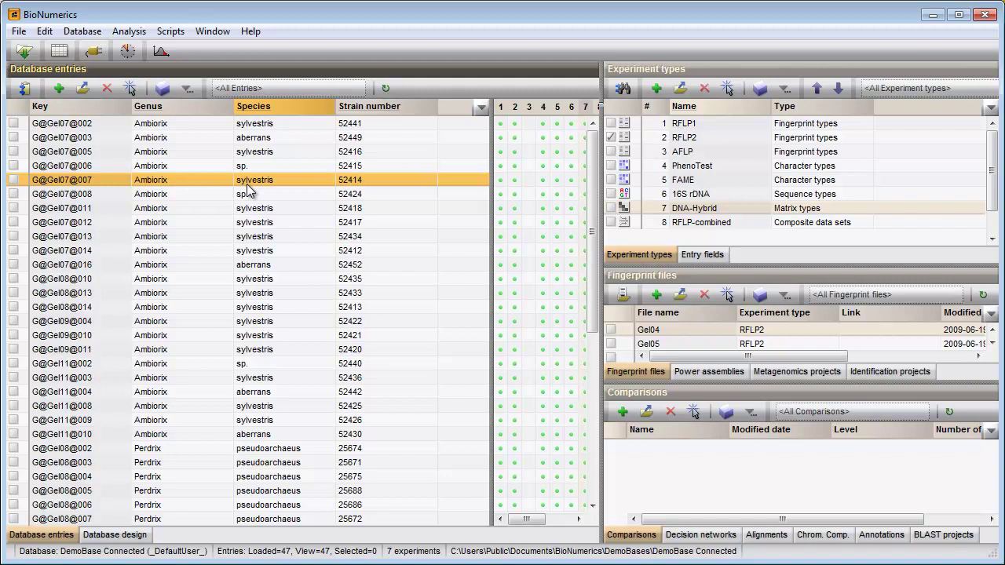
pyautogui.hotkey('ctrl', 'a')
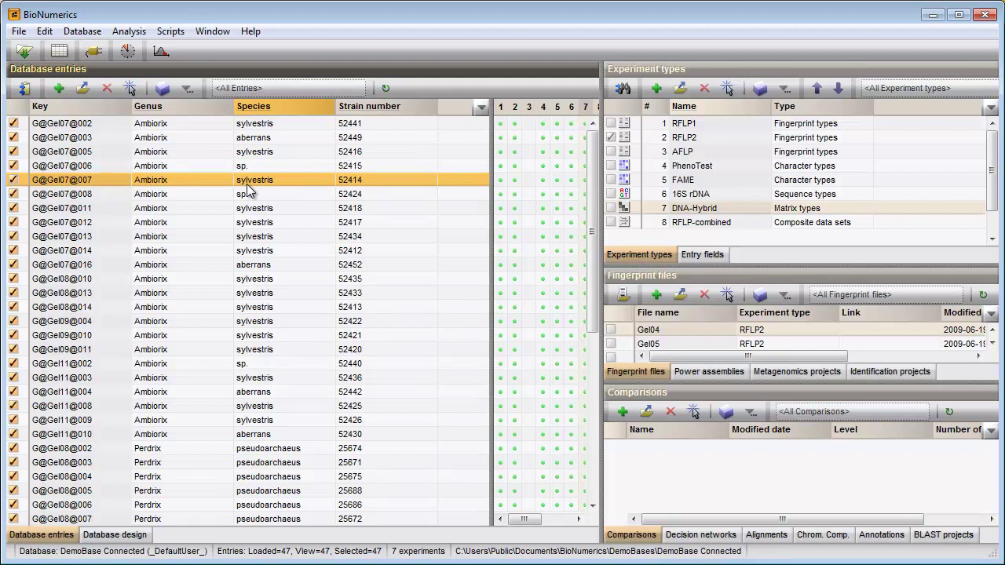
pyautogui.click(626, 410)
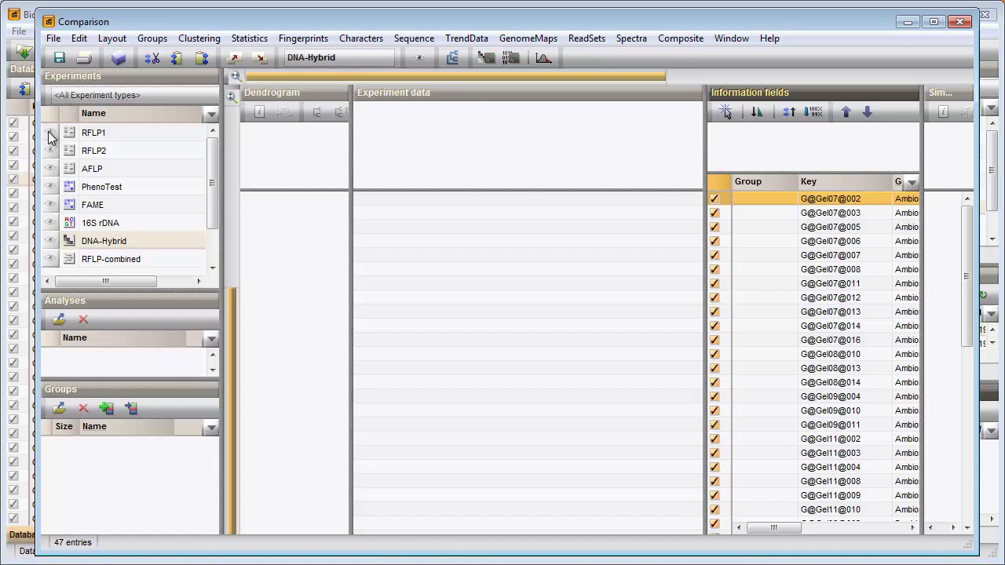
# Show RFLP1 and band-match it, finding classes on all entries with the tolerance settings accepted.
pyautogui.click(49, 134)
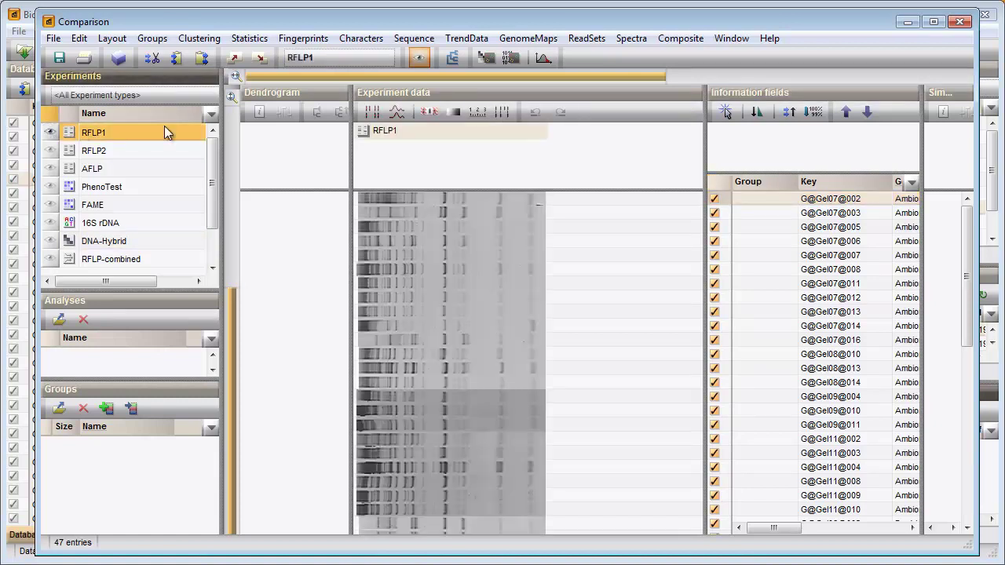
pyautogui.click(497, 114)
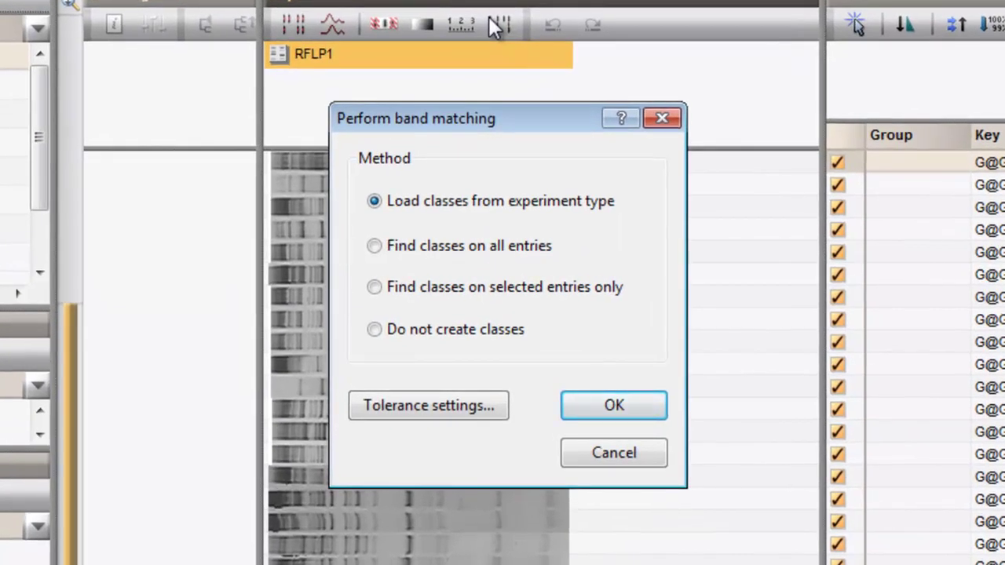
pyautogui.click(465, 246)
pyautogui.click(433, 398)
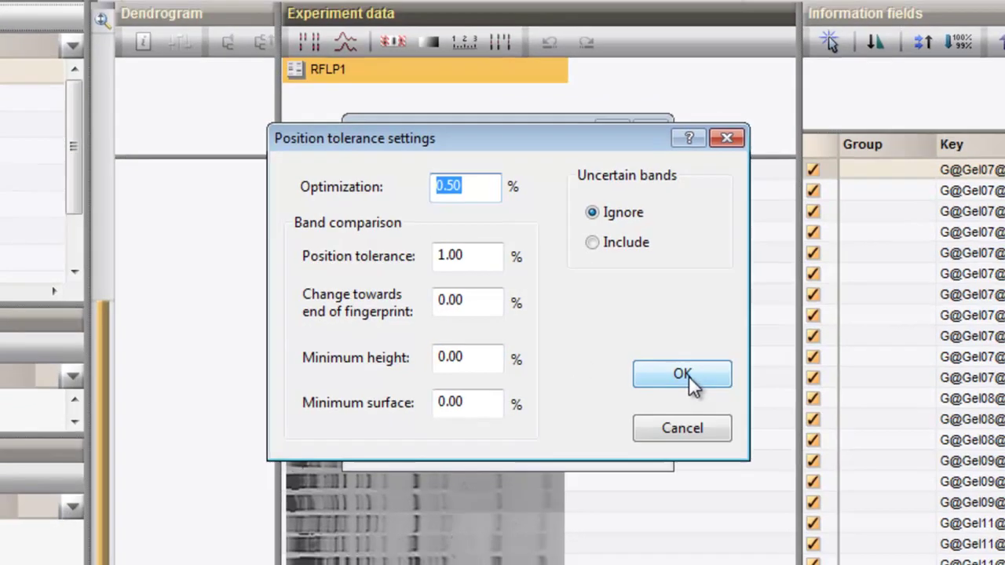
pyautogui.click(691, 382)
pyautogui.click(590, 374)
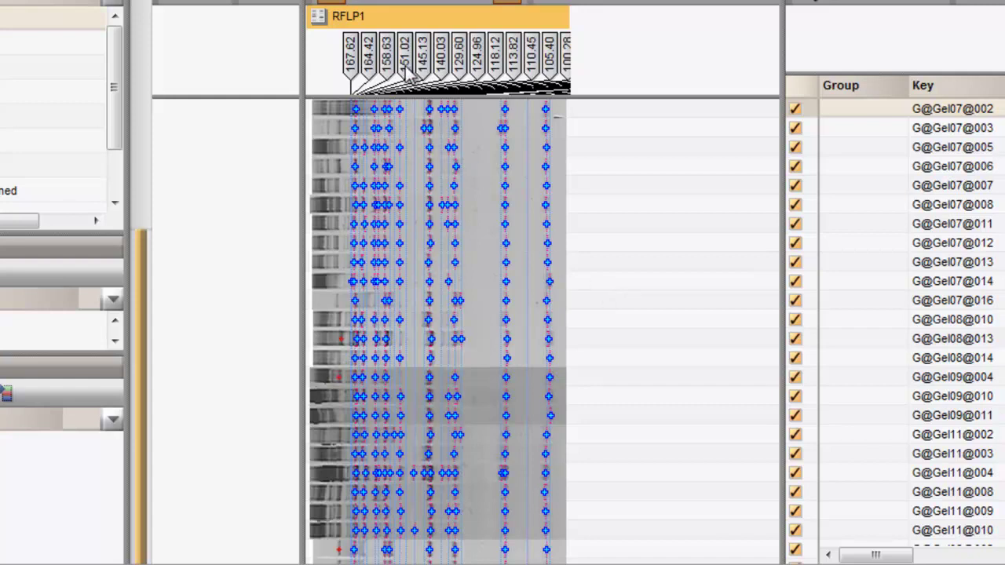
# Review the 151.02 band class information unchanged, then mark band class 113.82 across lanes.
pyautogui.click(406, 69)
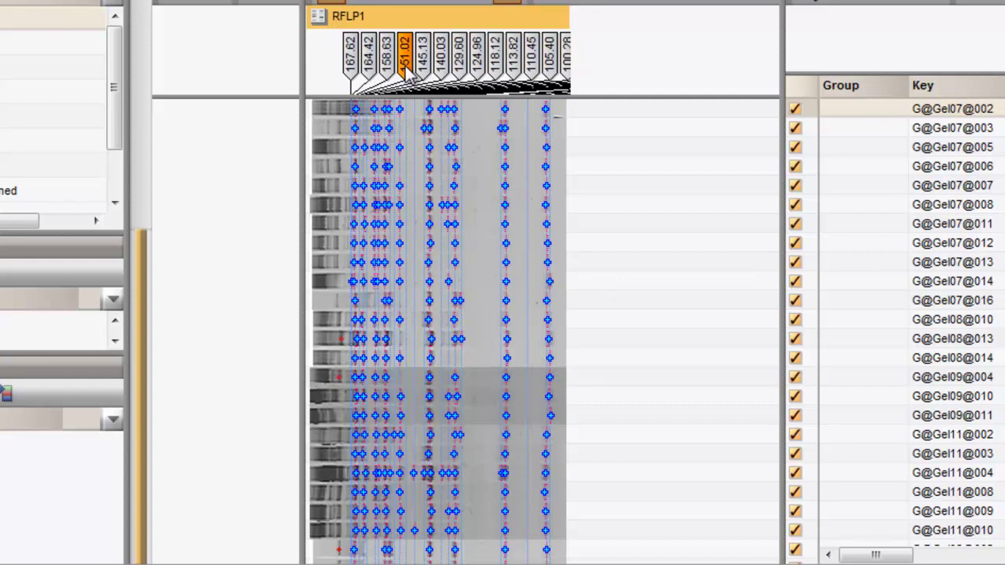
pyautogui.doubleClick(406, 68)
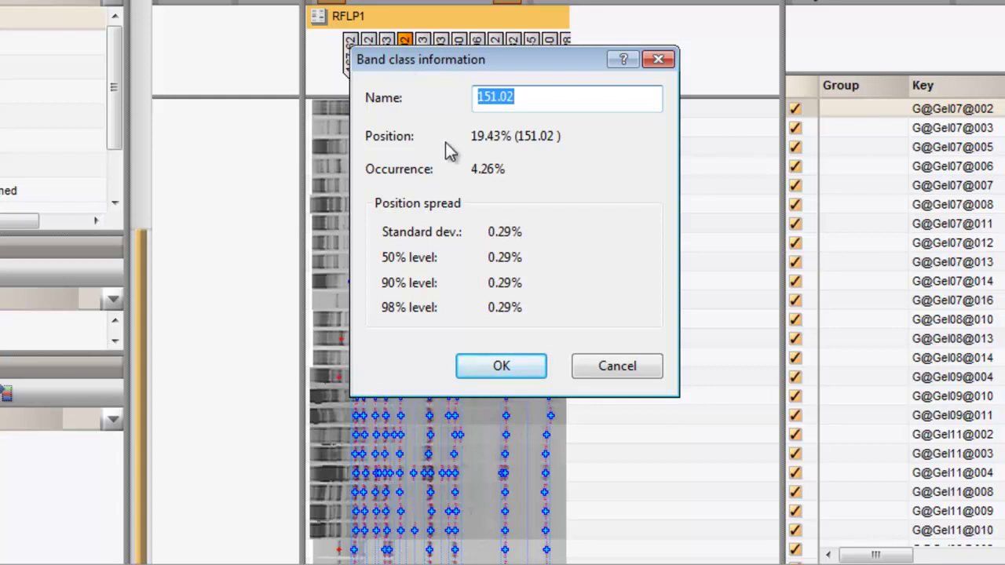
pyautogui.click(600, 363)
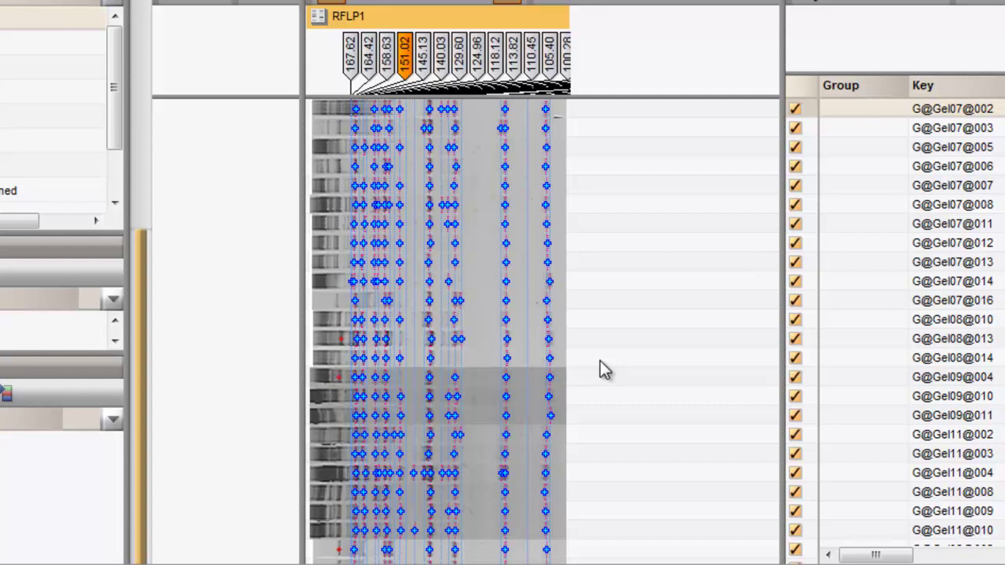
pyautogui.click(506, 346)
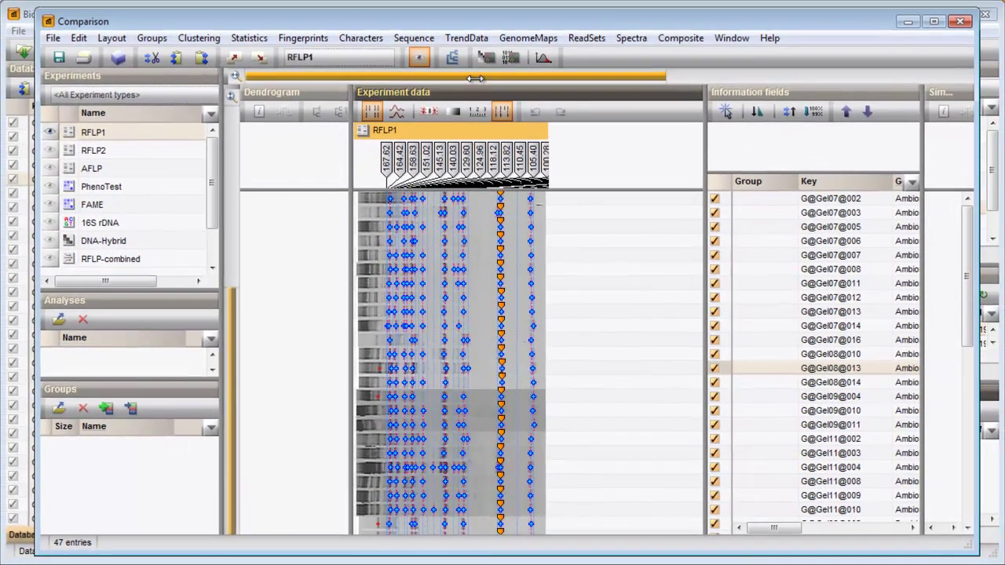
# Reassign entry G@Gel07@017's 53.05 band to the 54.45 band class, then hide RFLP1.
pyautogui.moveTo(476, 78); pyautogui.dragTo(823, 76)
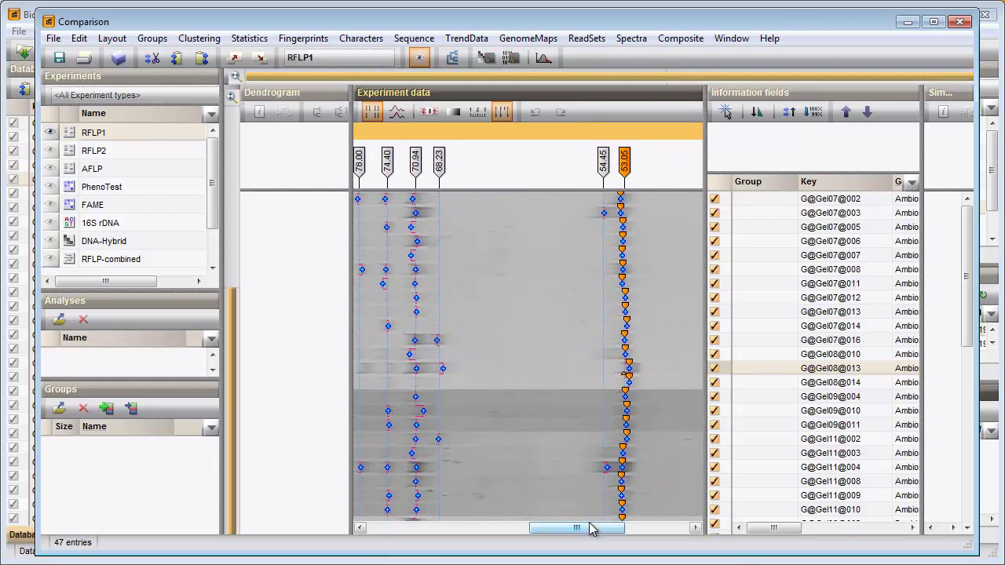
pyautogui.scroll(-2, 590, 530)
pyautogui.scroll(-2, 590, 530)
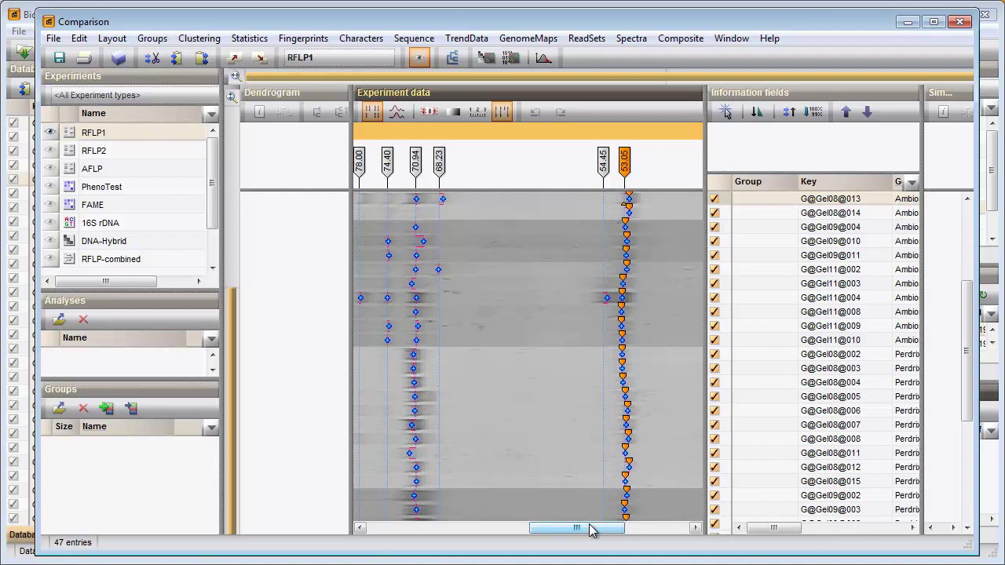
pyautogui.scroll(-3, 590, 530)
pyautogui.scroll(-2, 590, 530)
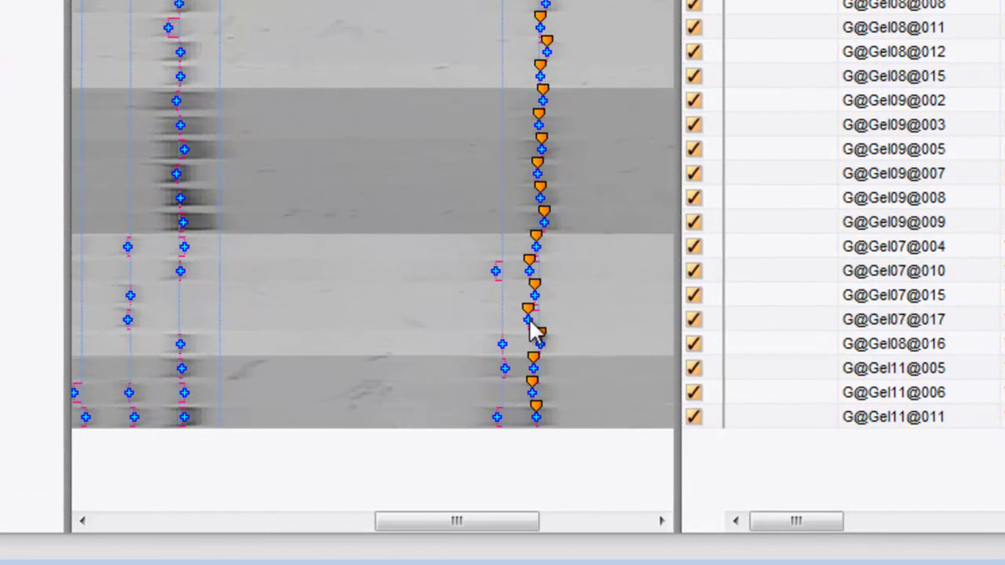
pyautogui.click(529, 320)
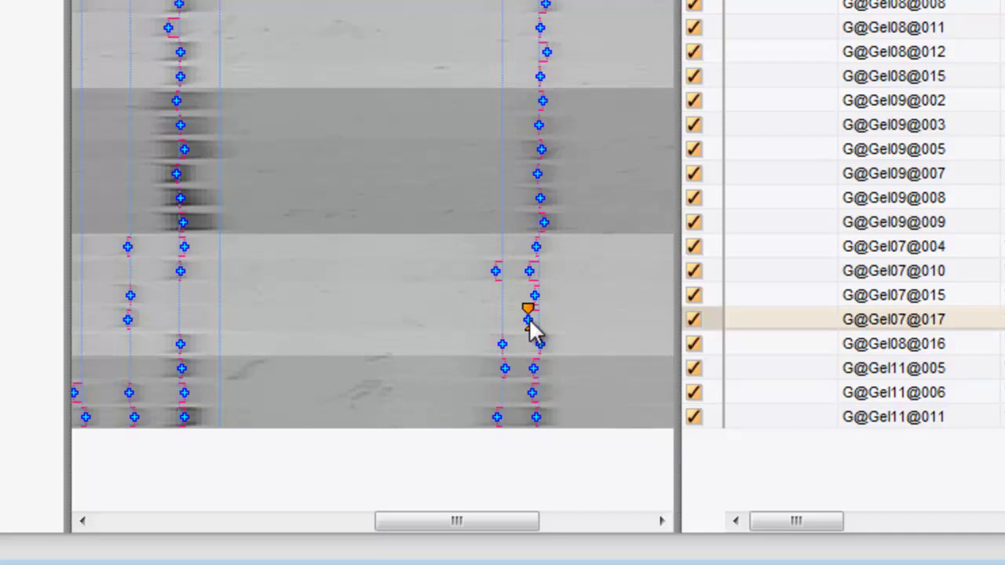
pyautogui.press('Delete')
pyautogui.moveTo(524, 320); pyautogui.dragTo(577, 386)
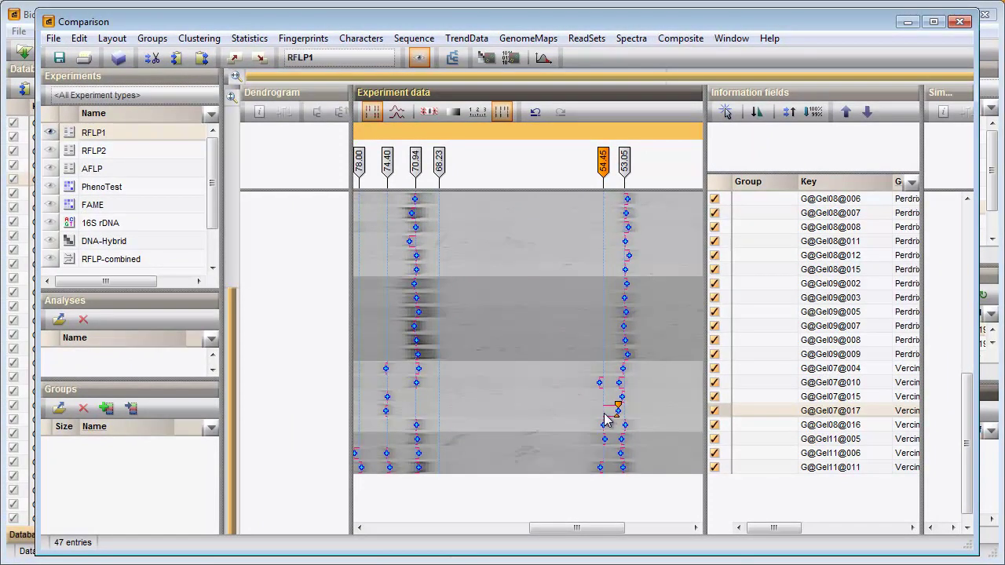
pyautogui.click(51, 133)
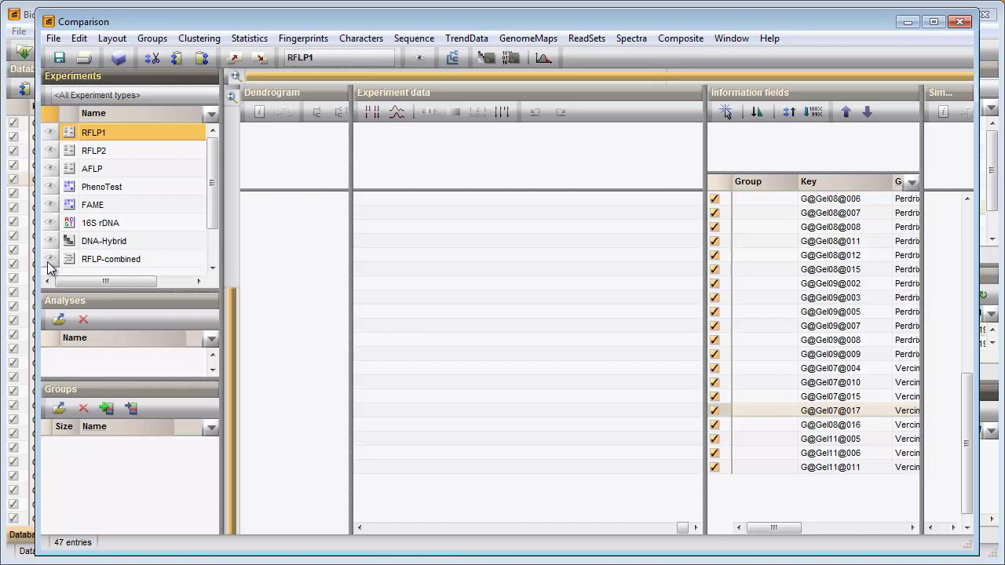
# Show the RFLP-combined grid, widened with a taller header so band-position labels read fully.
pyautogui.click(48, 262)
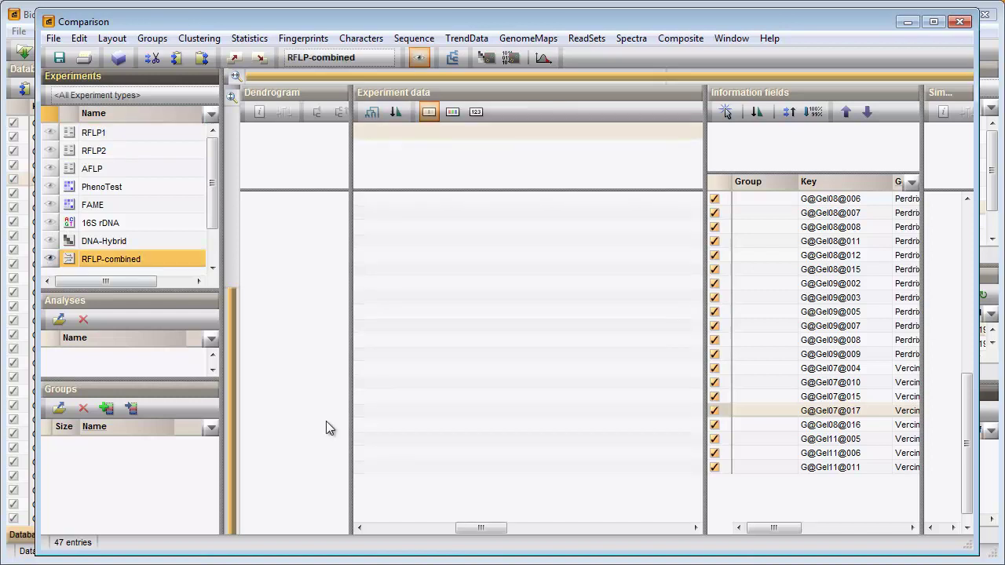
pyautogui.moveTo(432, 533); pyautogui.dragTo(376, 529)
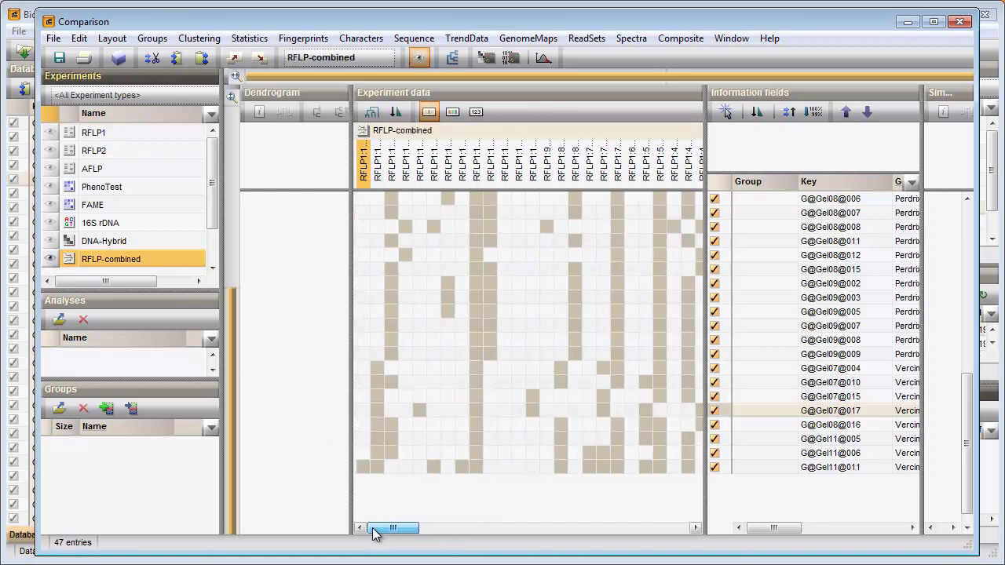
pyautogui.moveTo(698, 179); pyautogui.dragTo(783, 177)
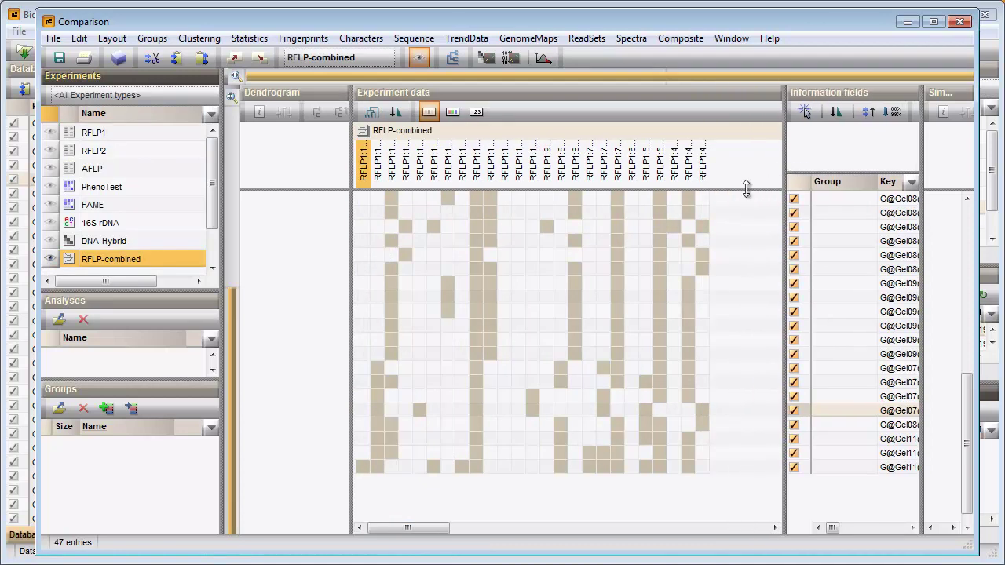
pyautogui.moveTo(743, 189); pyautogui.dragTo(738, 233)
pyautogui.moveTo(792, 79)
pyautogui.mouseDown()
pyautogui.moveTo(540, 87)
pyautogui.moveTo(503, 102)
pyautogui.mouseUp()
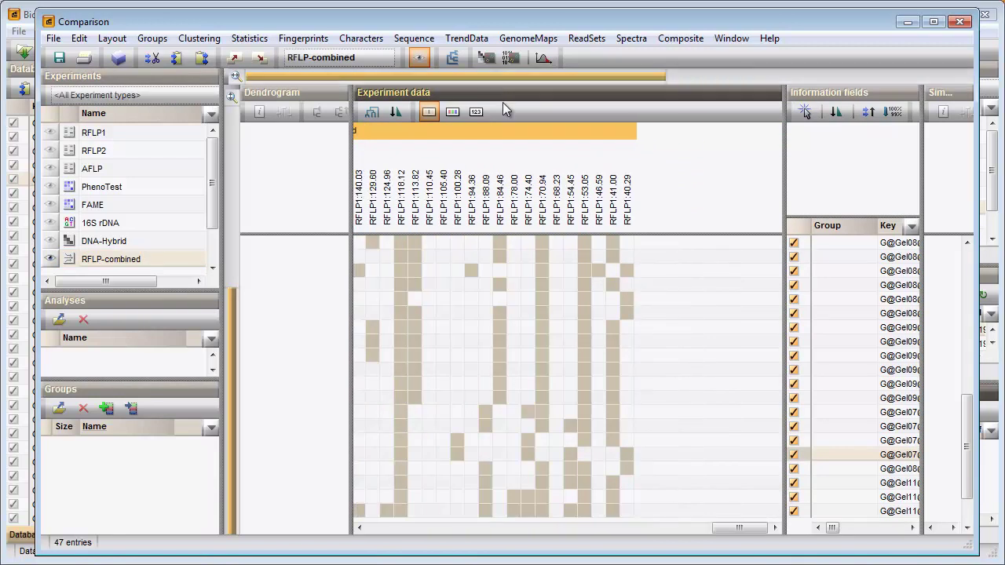
pyautogui.moveTo(730, 527); pyautogui.dragTo(370, 501)
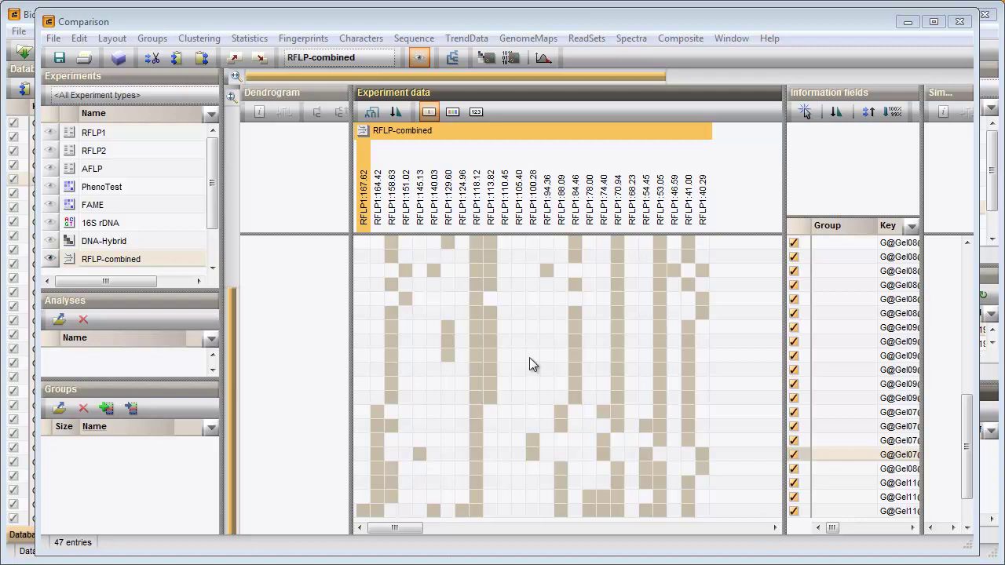
# Band-match RFLP2 with classes found on all entries, adding its columns to the combined grid.
pyautogui.click(100, 150)
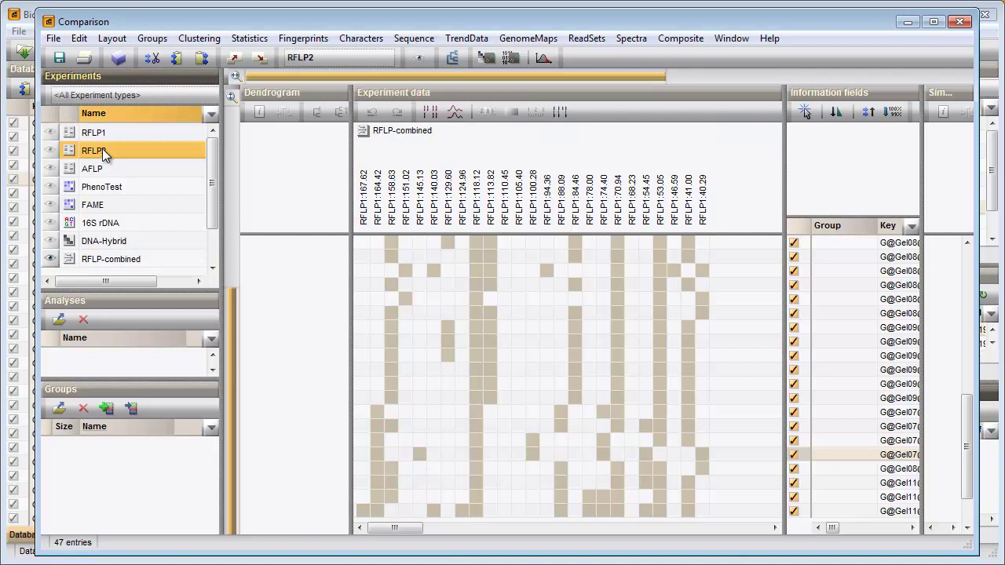
pyautogui.click(557, 112)
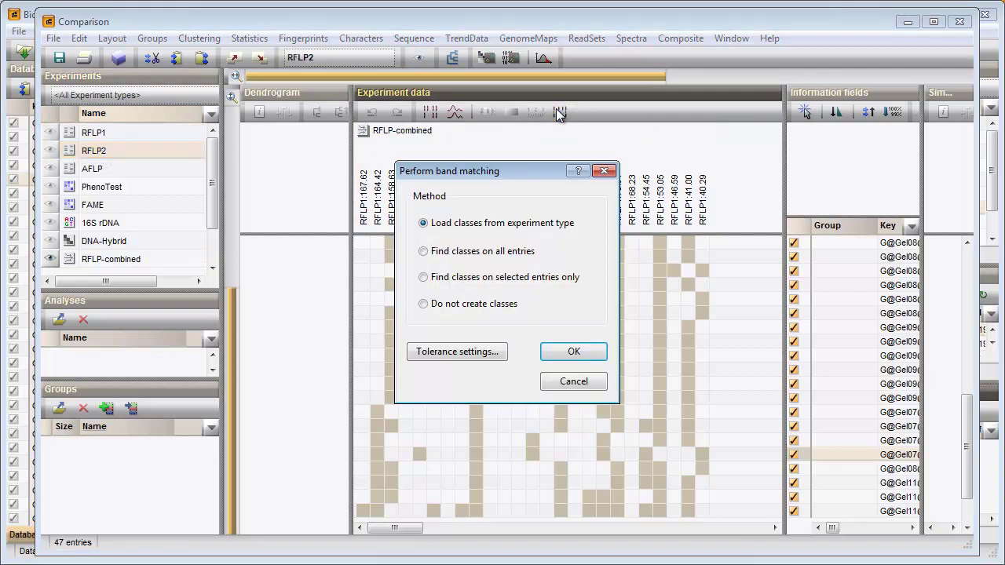
pyautogui.click(461, 256)
pyautogui.click(559, 351)
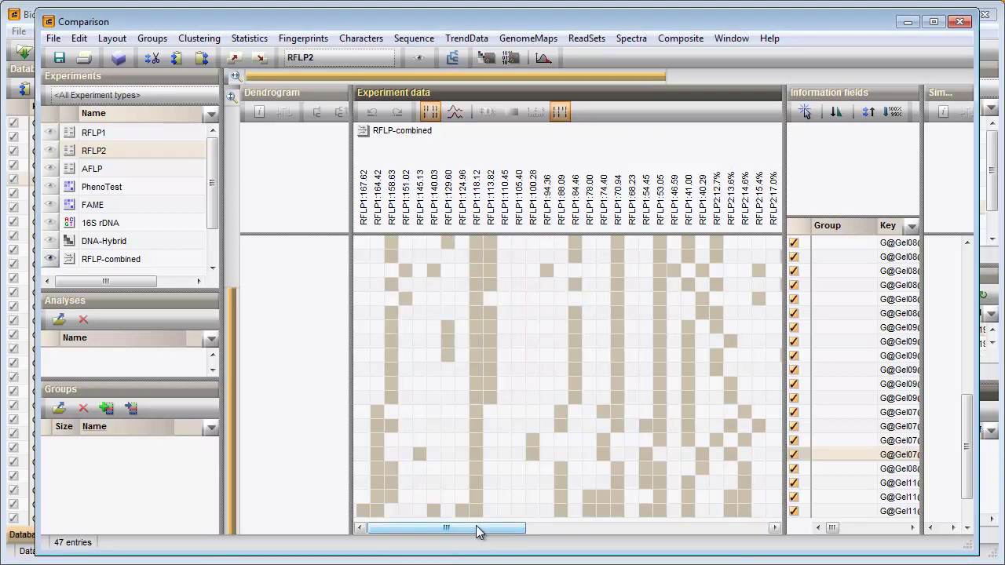
pyautogui.moveTo(479, 532); pyautogui.dragTo(552, 534)
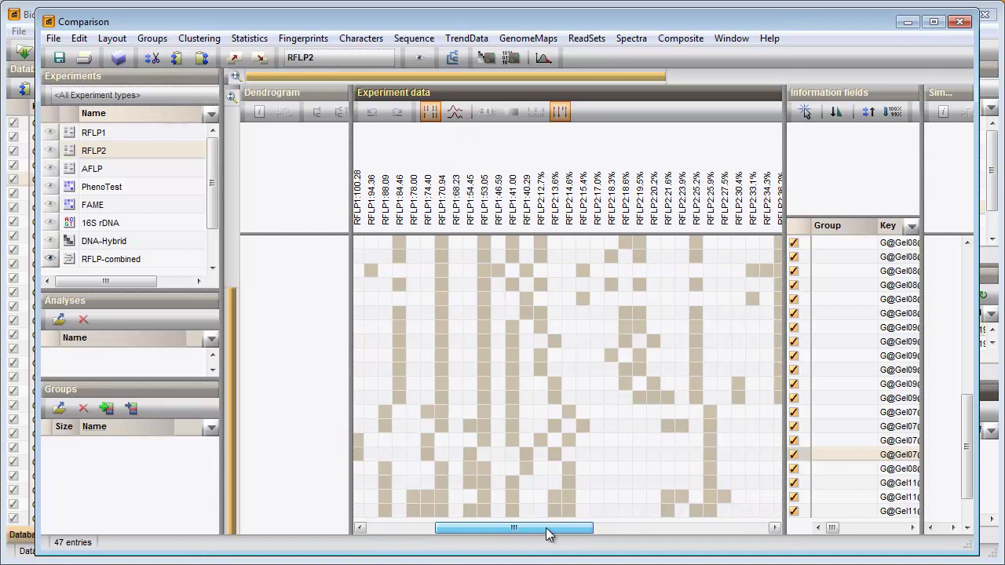
# Show RFLP-combined quantification as values, then as colours, and look over the Composite menu.
pyautogui.click(95, 257)
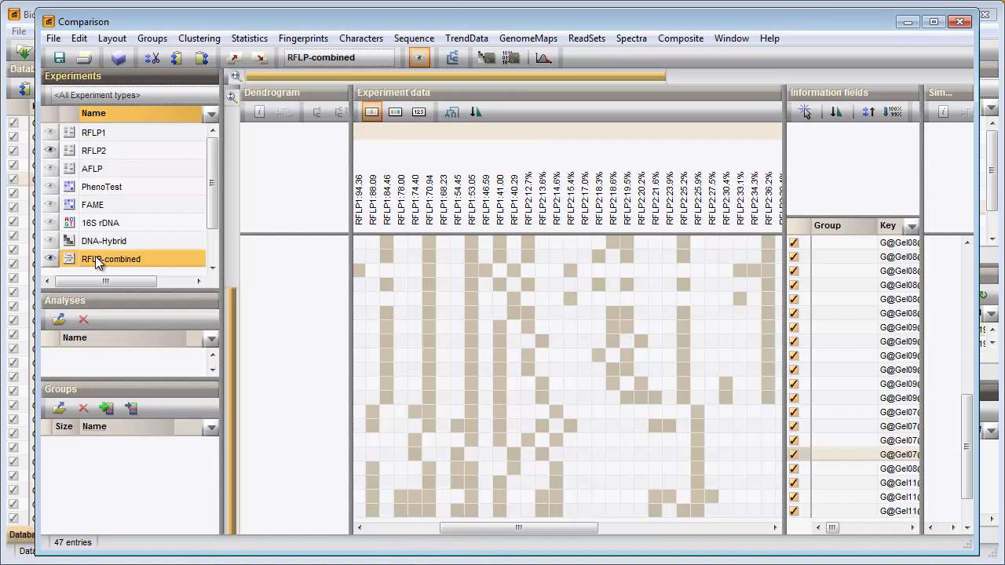
pyautogui.click(414, 113)
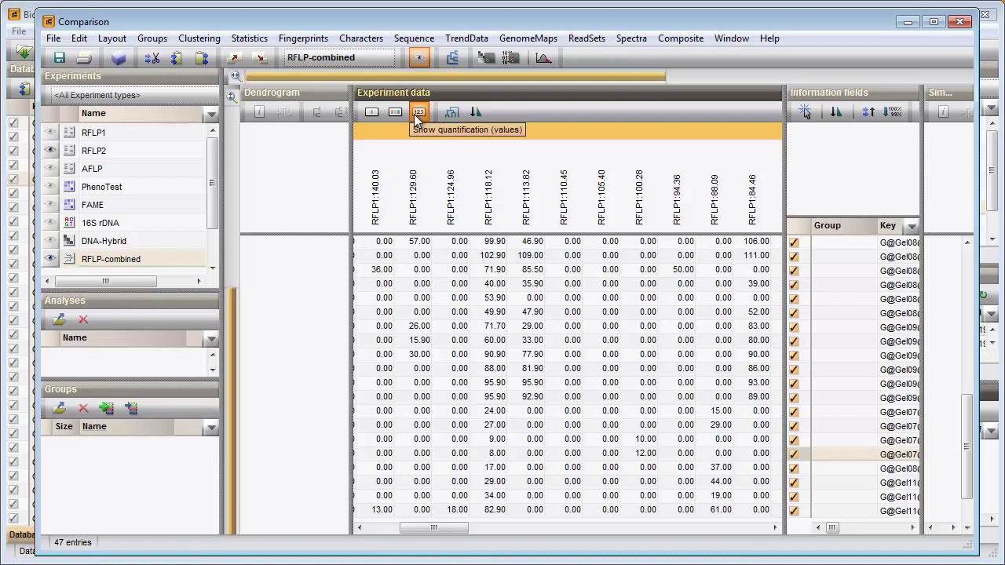
pyautogui.click(396, 112)
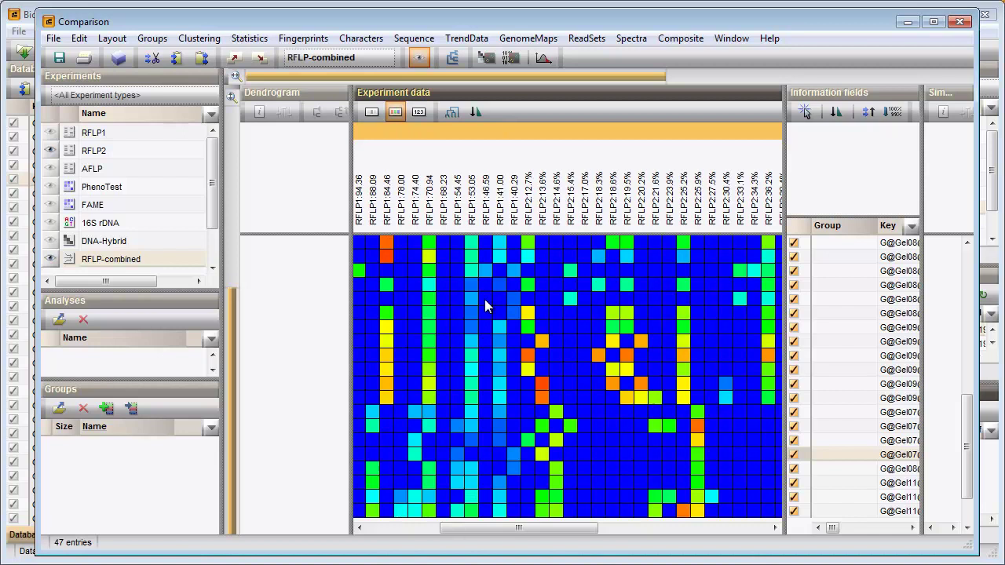
pyautogui.click(680, 38)
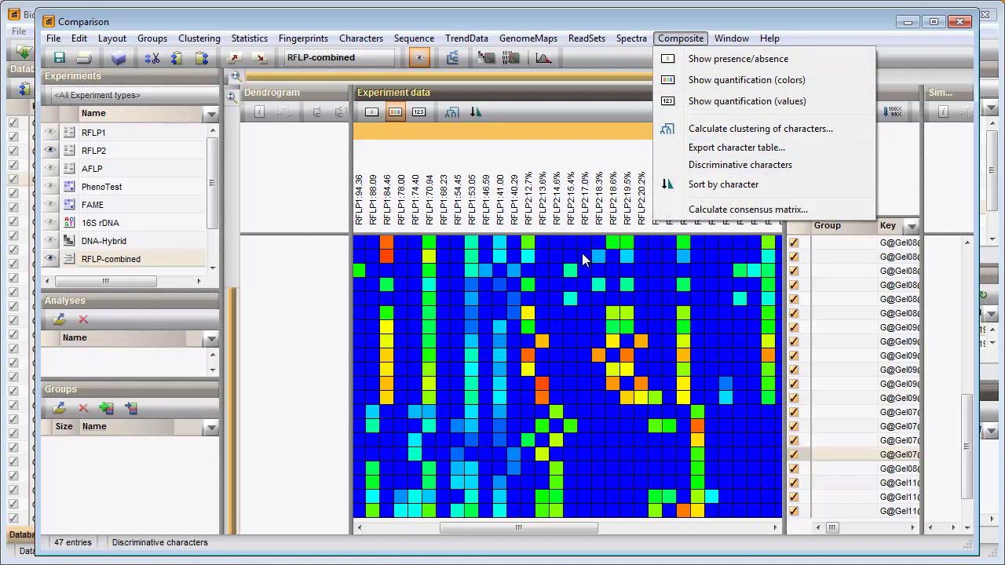
pyautogui.click(565, 275)
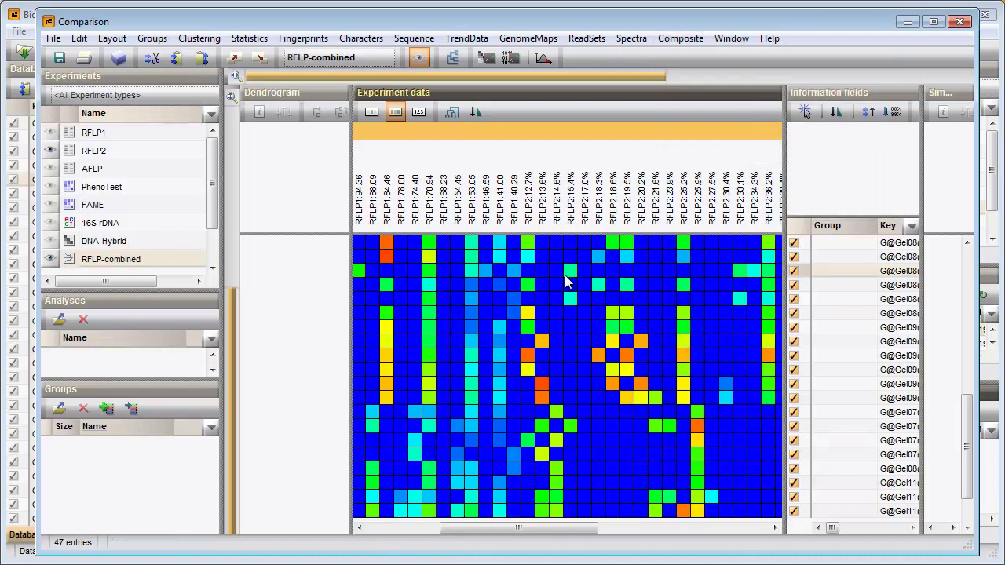